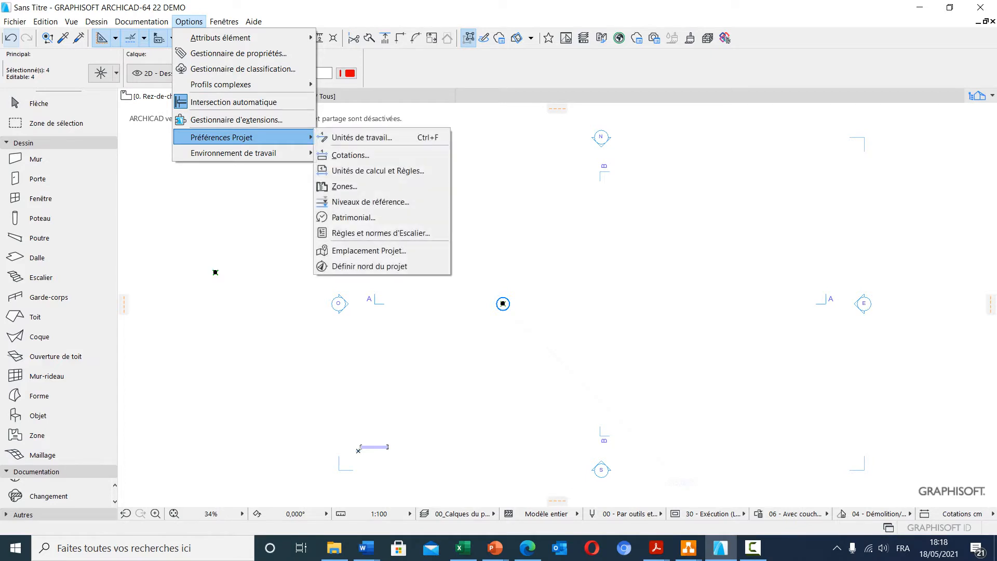
- In the project's working units, check the length unit choices and select mètre carré for surface and mètre cube for volume
mouse_move(244, 137)
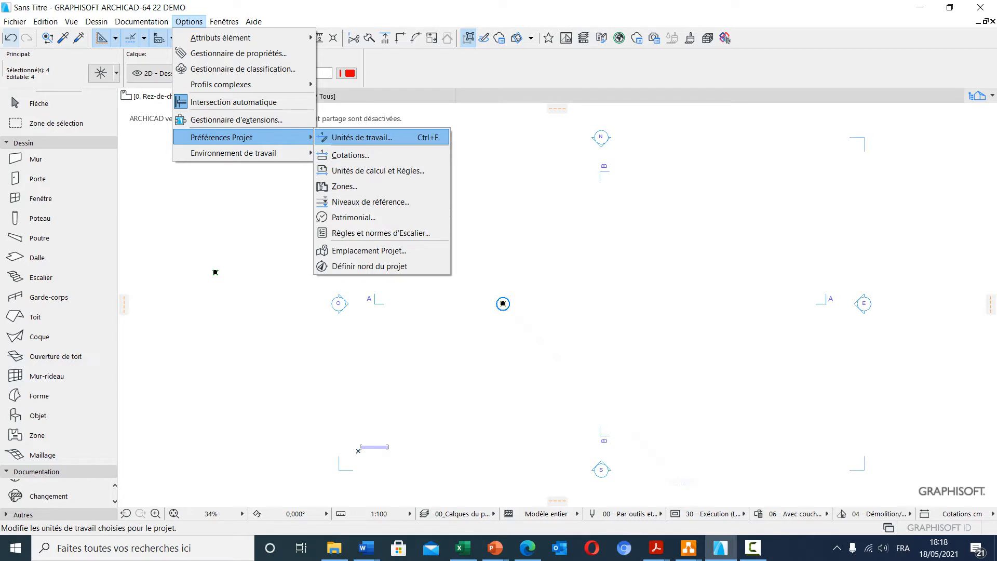
left_click(362, 137)
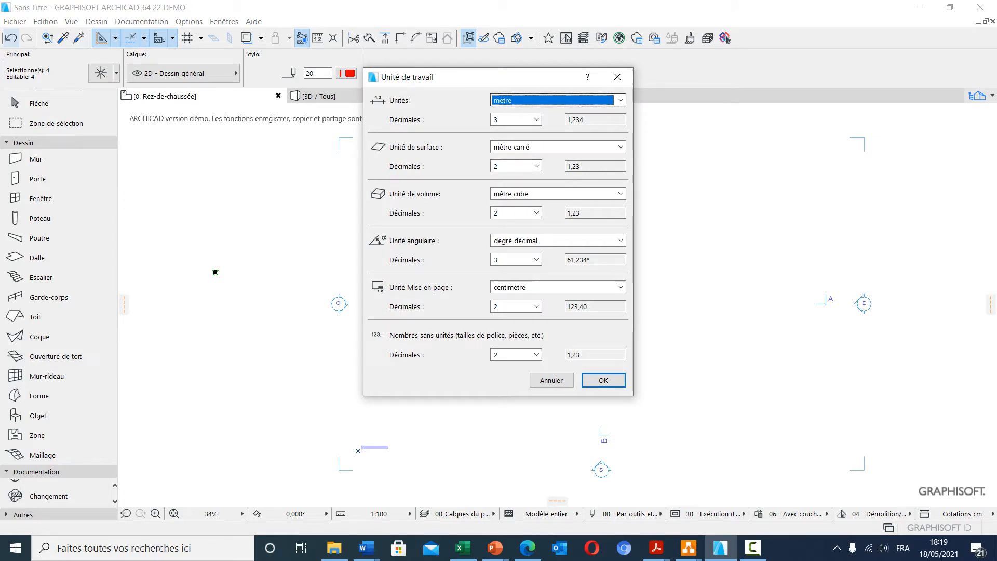
left_click(620, 100)
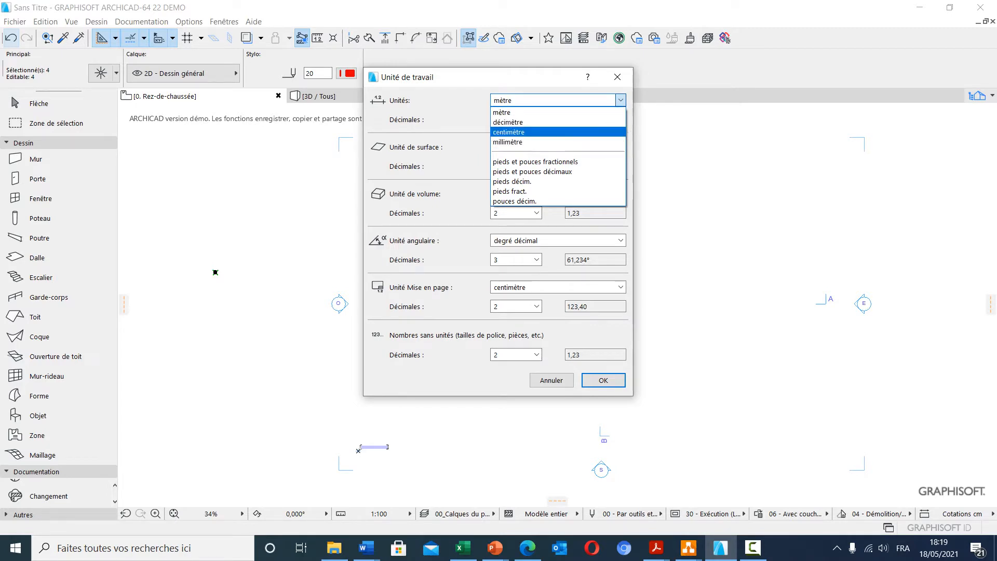
key("Escape")
left_click(620, 147)
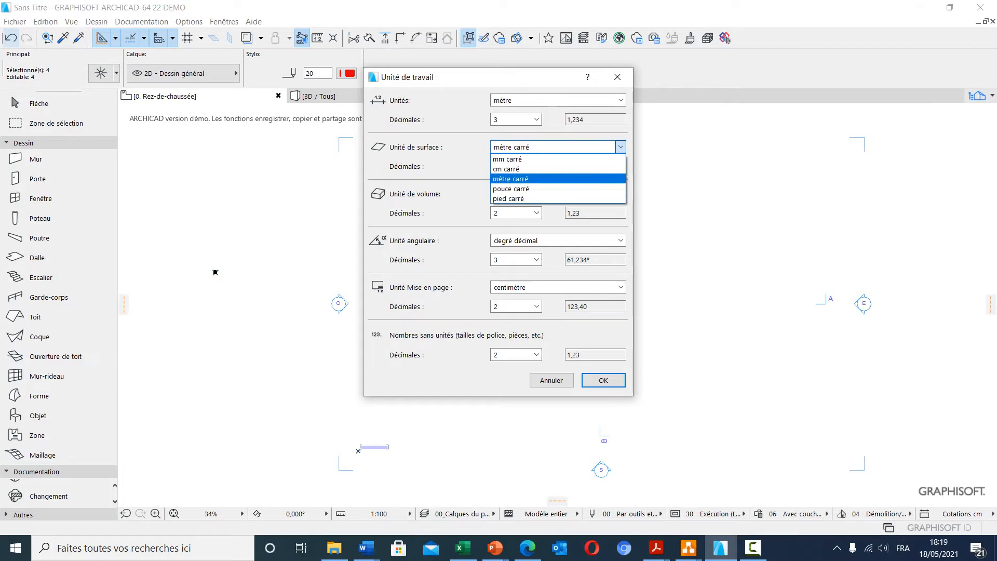
left_click(557, 179)
left_click(620, 194)
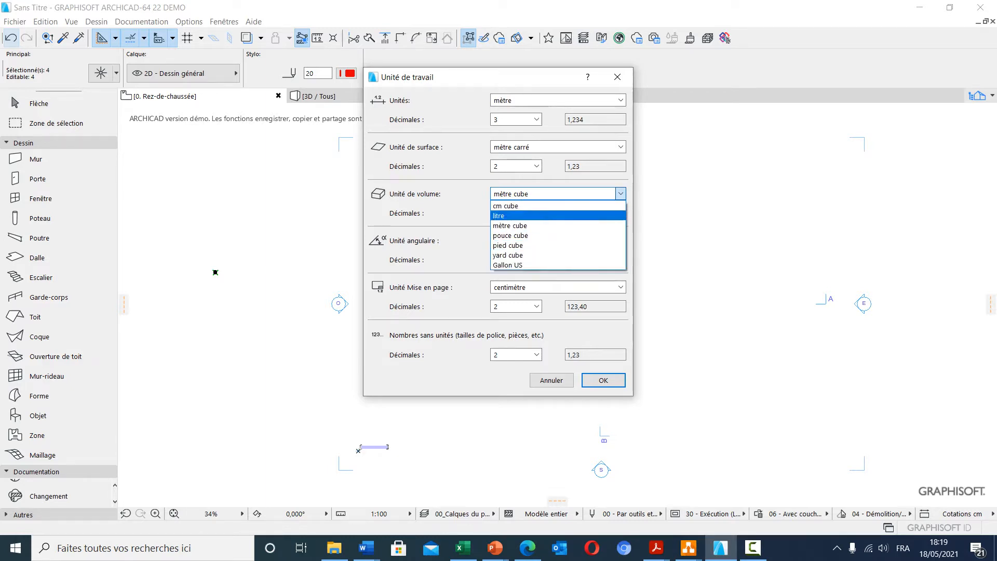
left_click(557, 226)
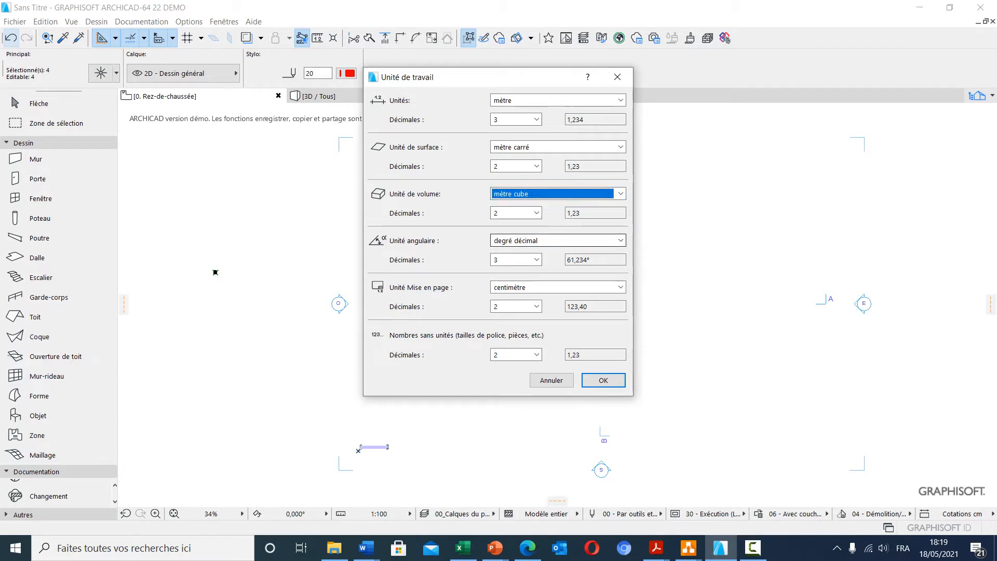
- Set the angular unit to degré décimal and the layout unit to centimètre, and accept the working units
left_click(620, 240)
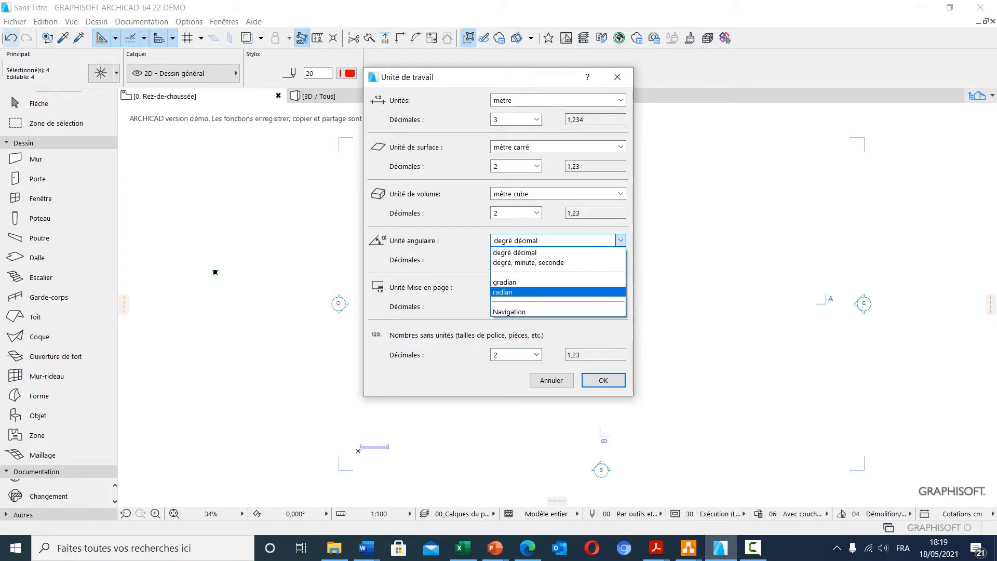
left_click(520, 253)
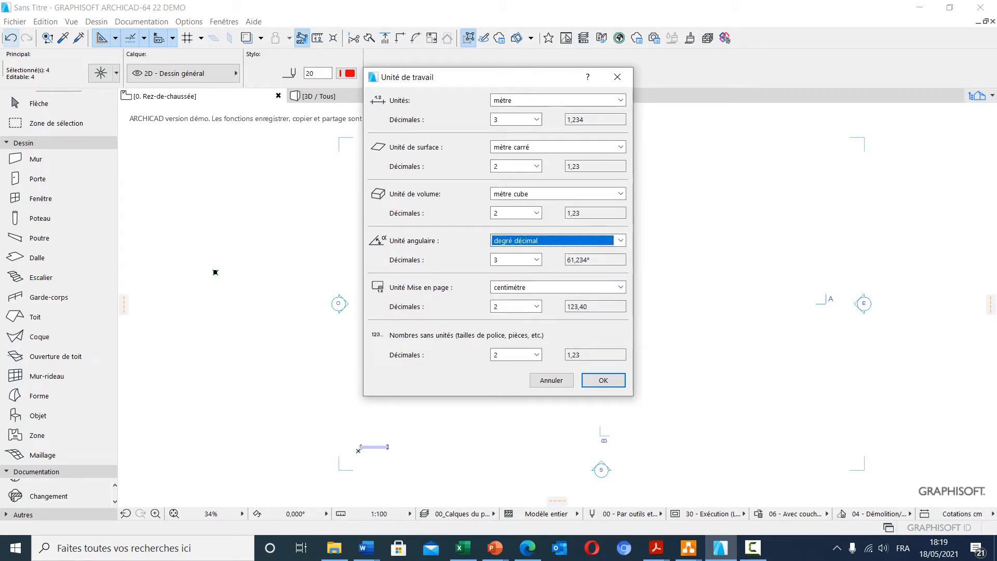
left_click(524, 287)
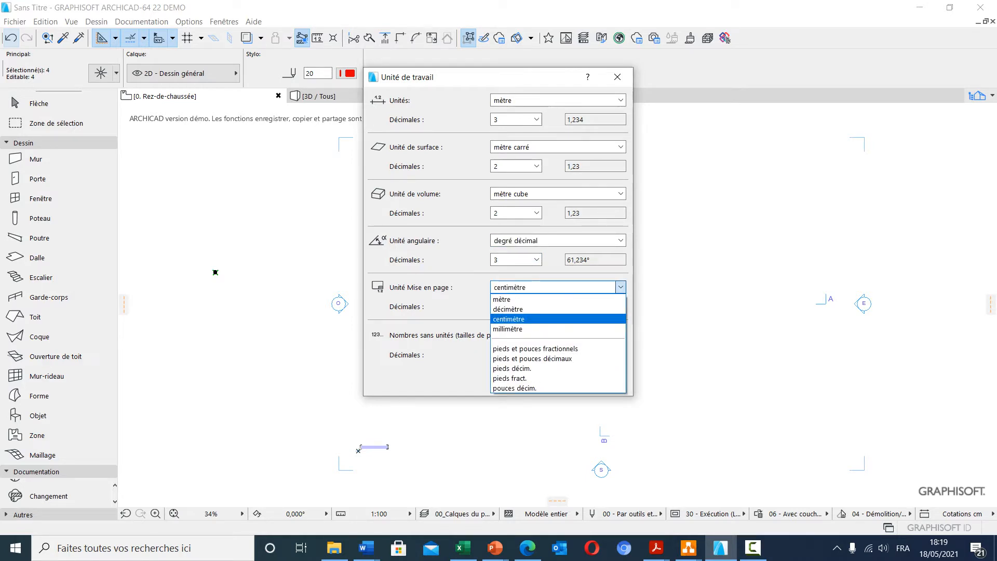
key("Return")
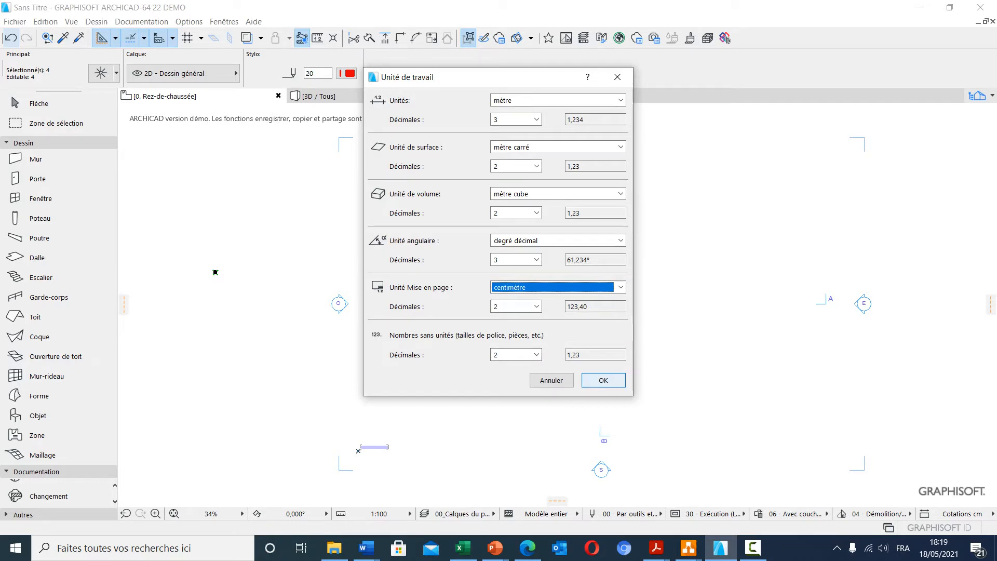
key("Return")
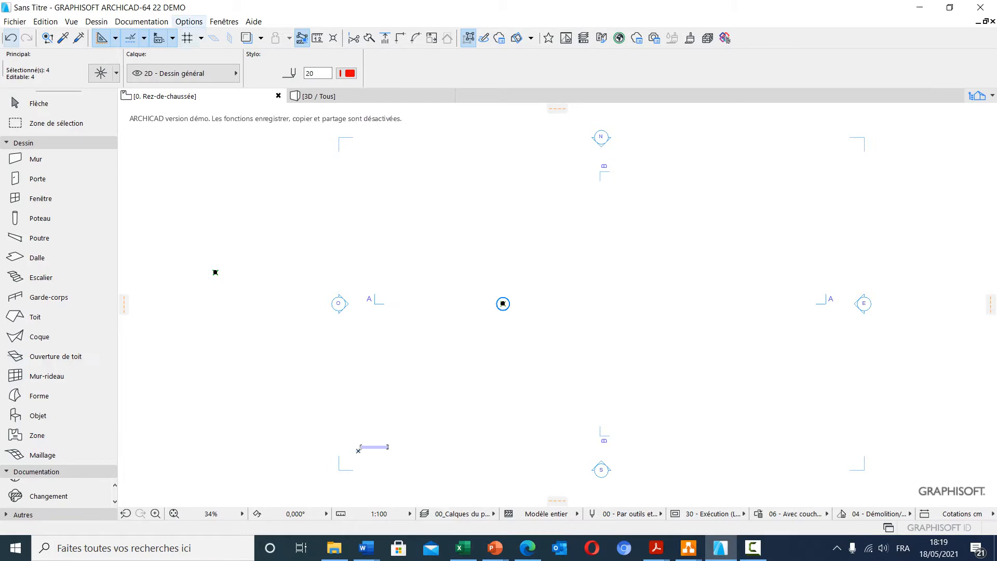
- Open the project's dimension preferences and examine the preference categories and the linear unit, decimal and rounding options of the Cotations cm standard
left_click(188, 21)
mouse_move(244, 137)
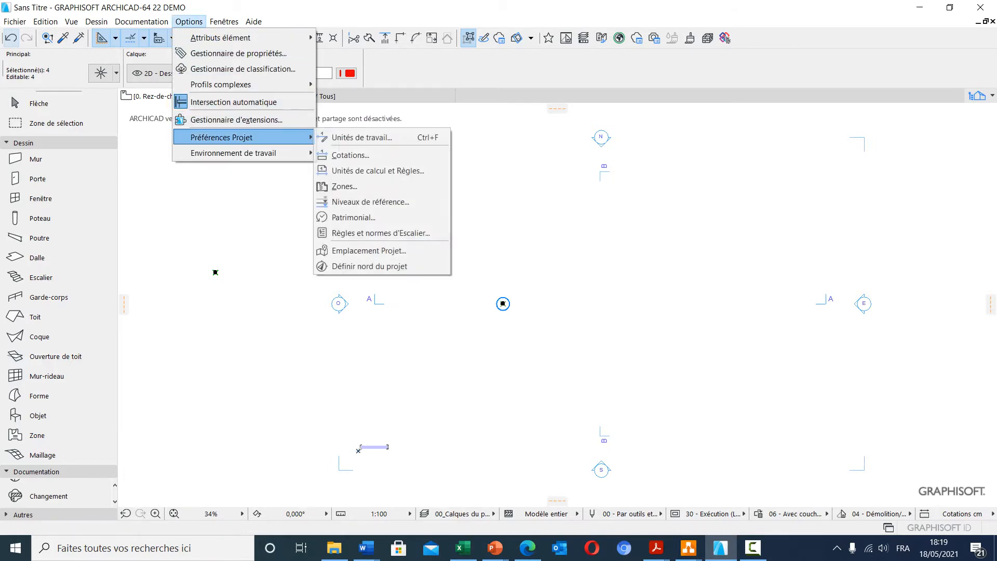
left_click(351, 155)
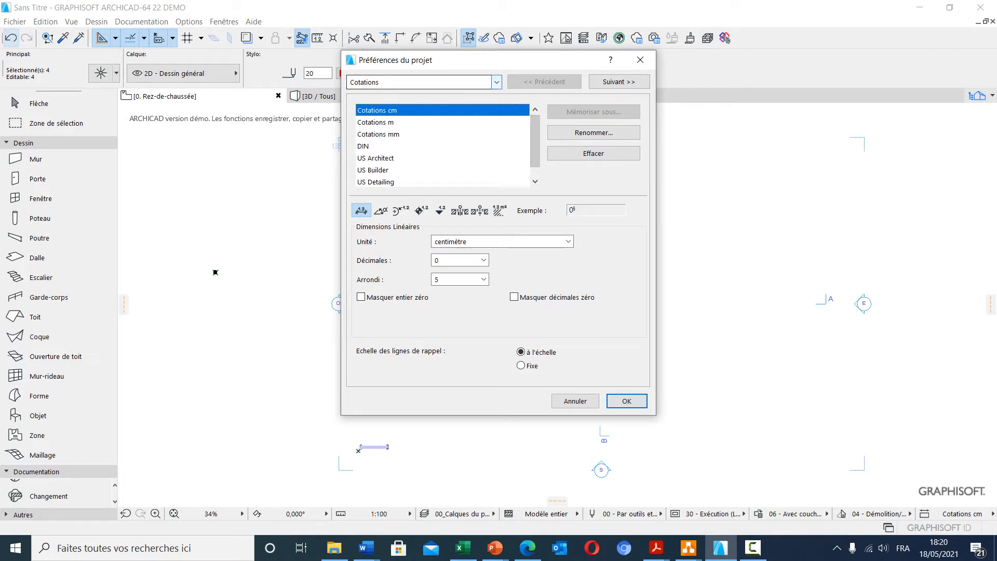
left_click(497, 82)
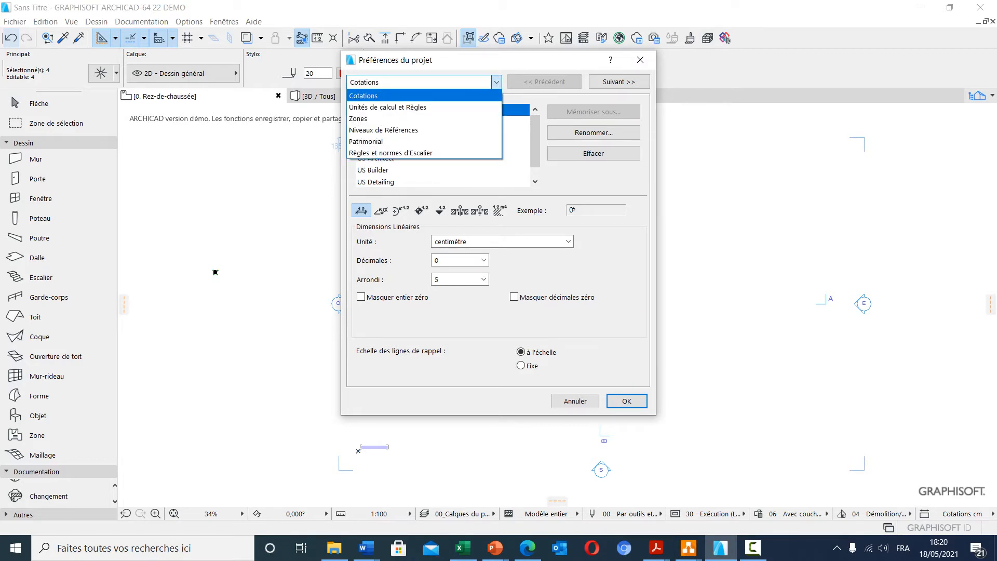
left_click(496, 82)
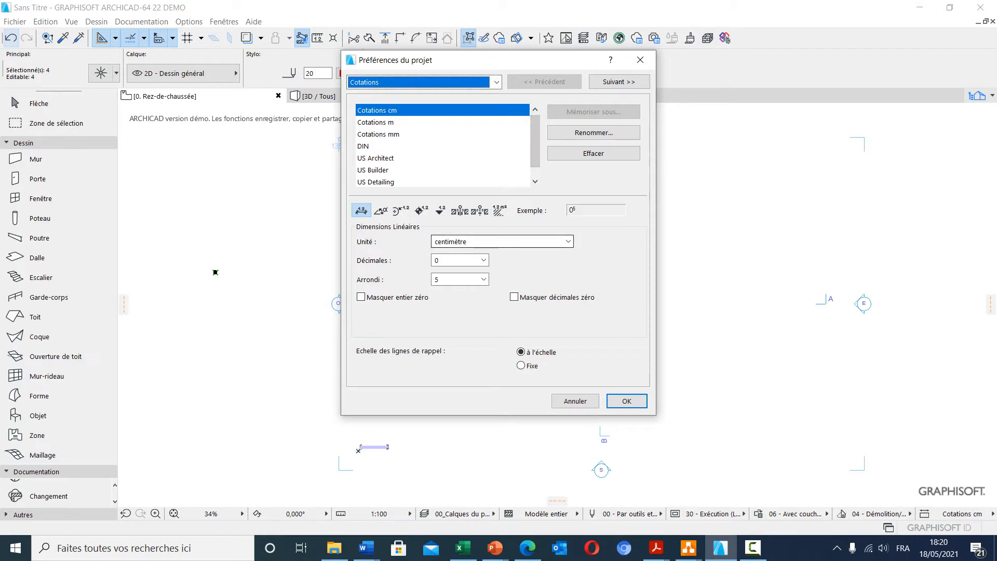
left_click(568, 241)
left_click(568, 242)
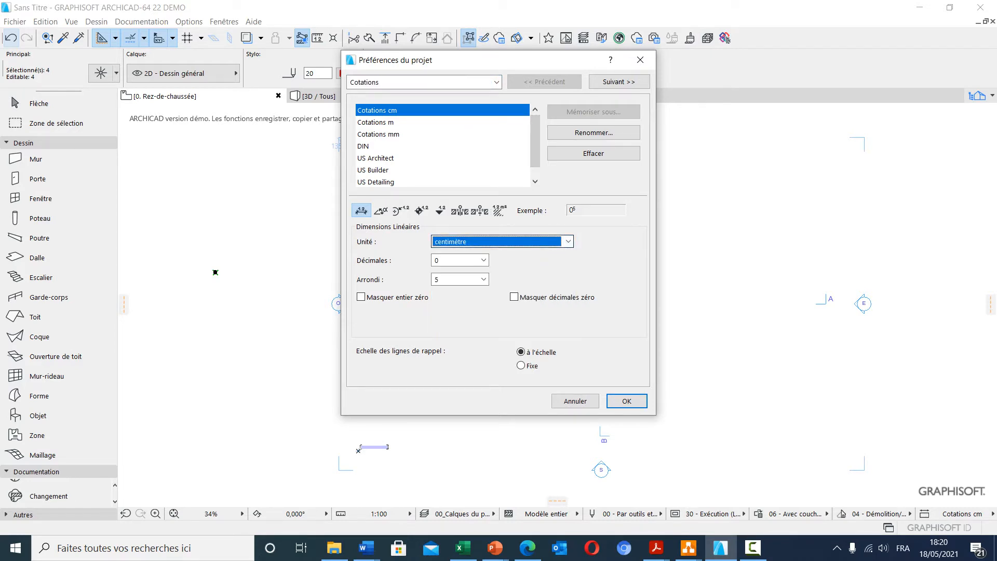
left_click(483, 260)
left_click(435, 272)
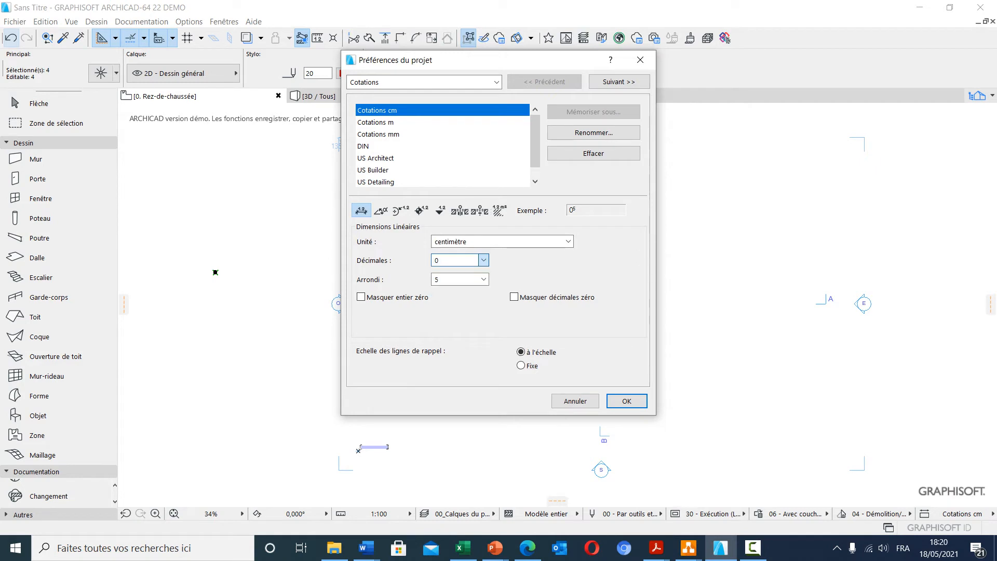
left_click(484, 279)
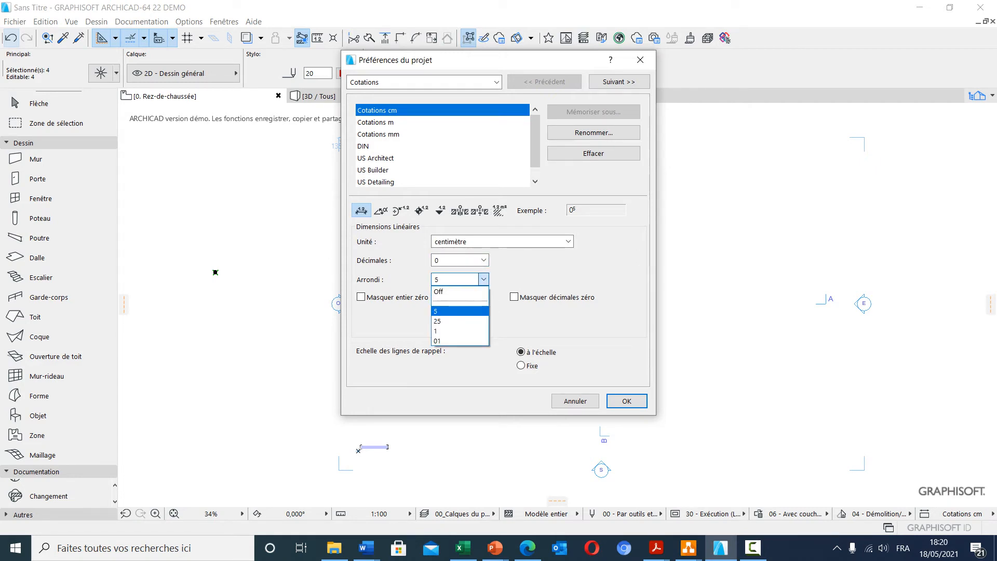
left_click(483, 279)
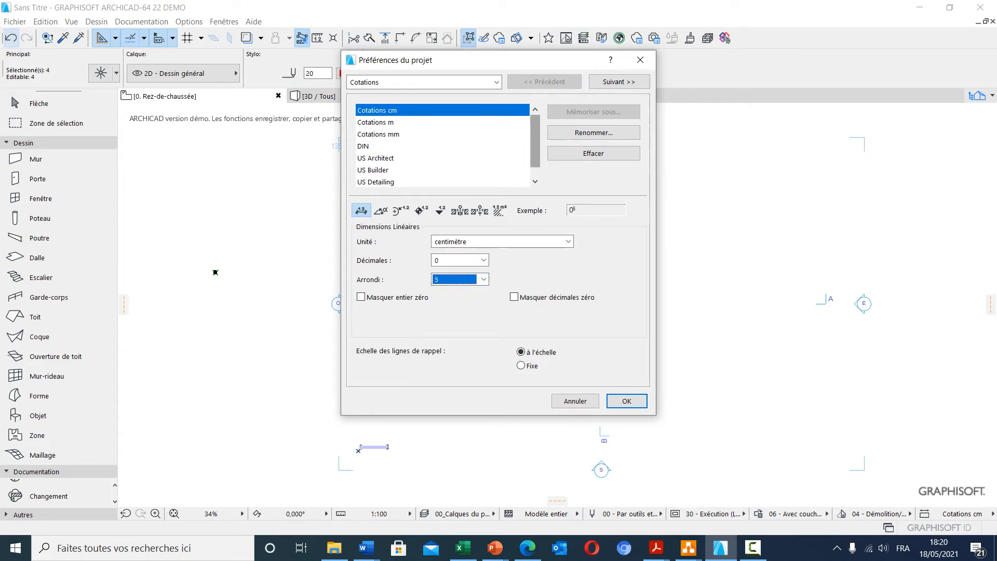
mouse_move(535, 141)
left_mouse_down()
mouse_move(535, 154)
mouse_move(535, 139)
left_mouse_up()
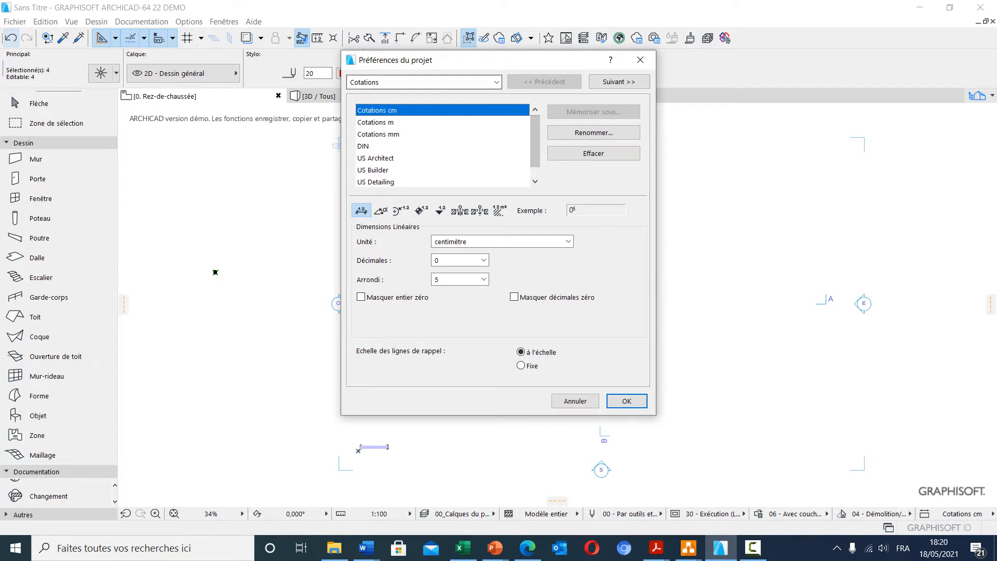
- Examine the Zones preferences for recess additions, wall and column subtraction, and low-ceiling area reduction
left_click(497, 82)
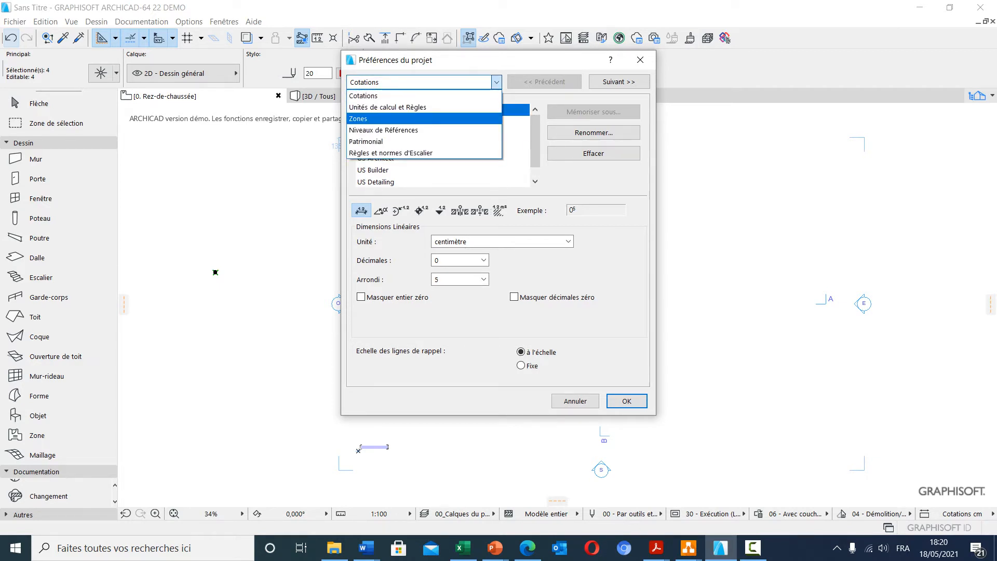
key("Return")
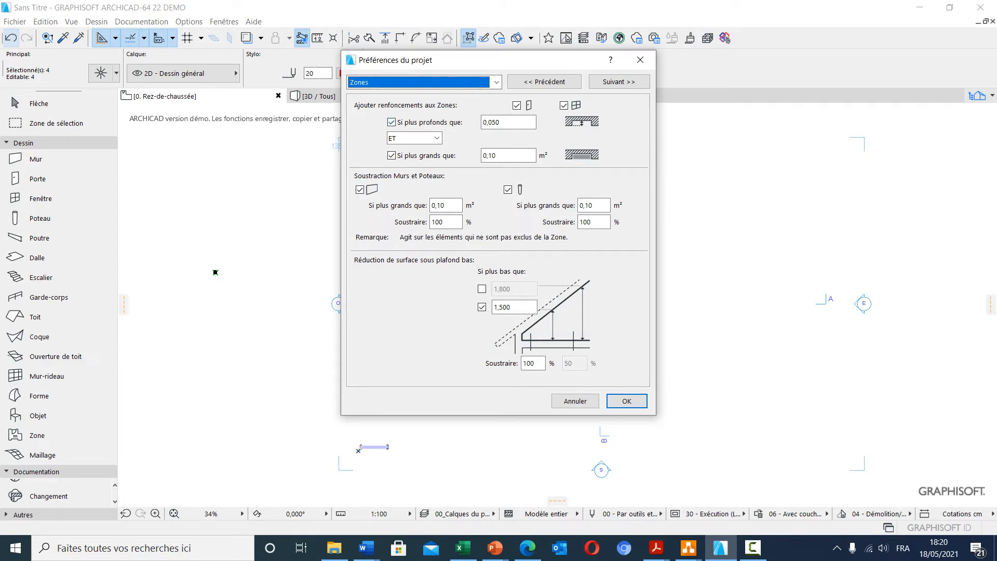
- In the Patrimonial preferences, set the line type above the current storey to Continu and below it to Traits
left_click(496, 82)
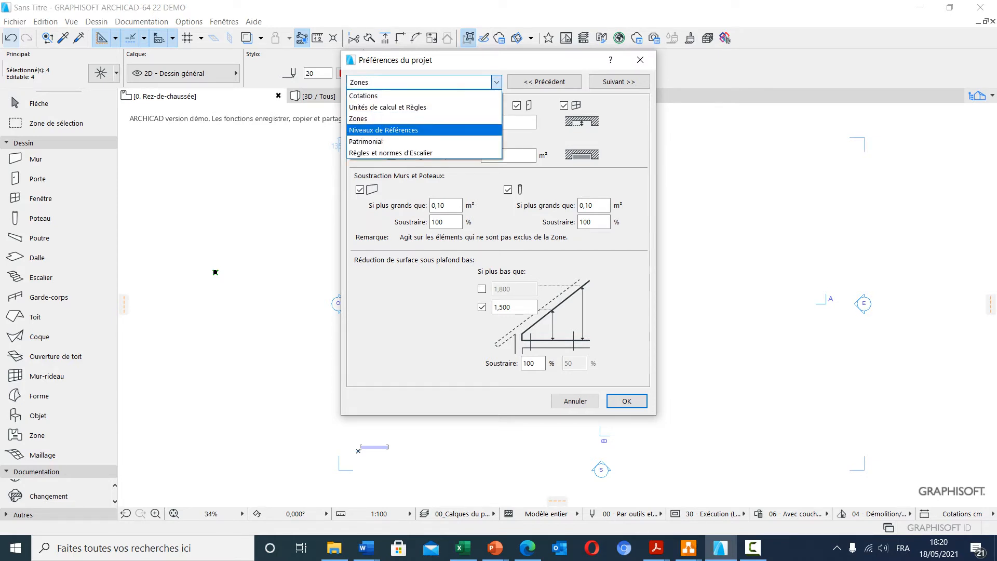
key("Down")
key("Return")
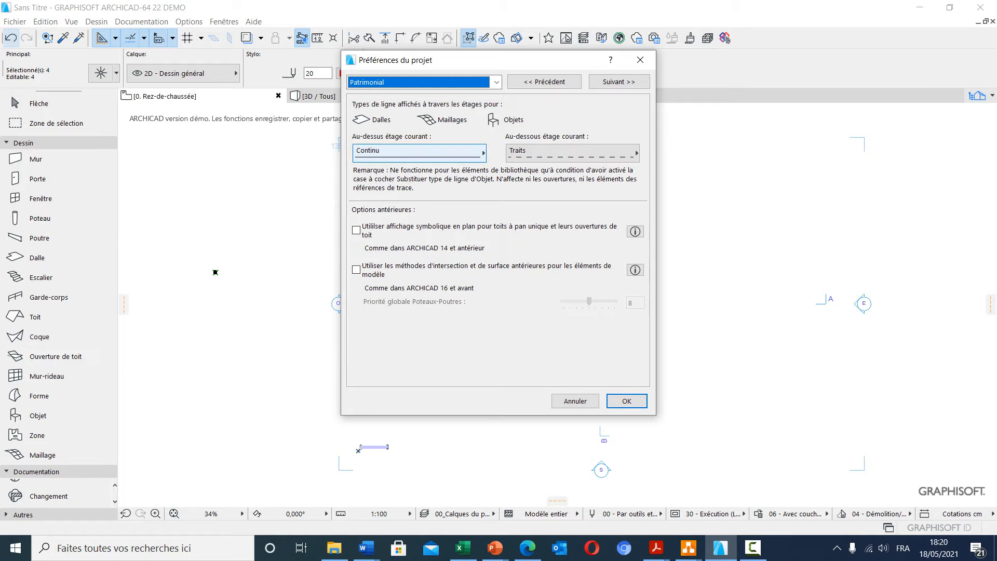
left_click(417, 151)
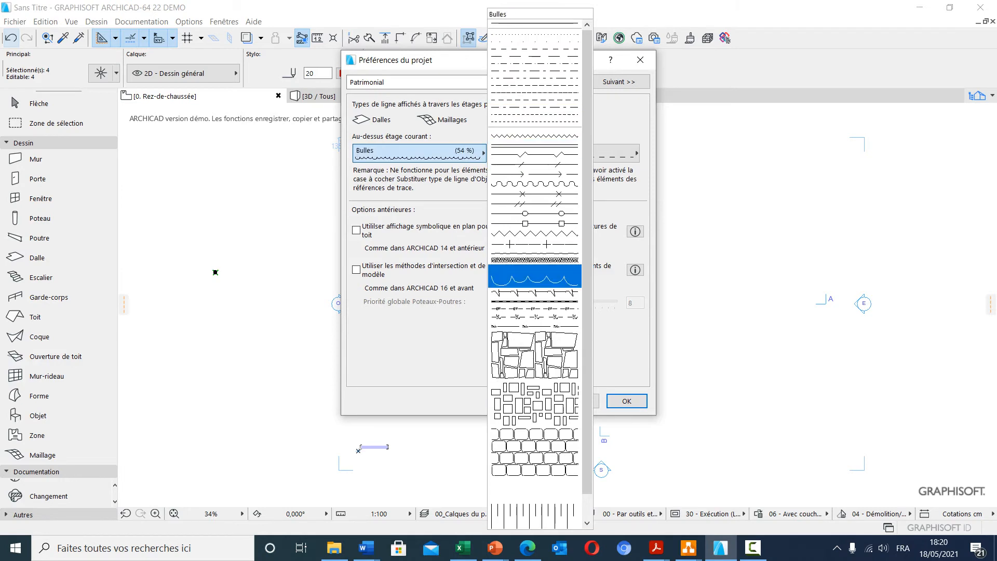
scroll(535, 452, "down", 1)
scroll(535, 153, "up", 1)
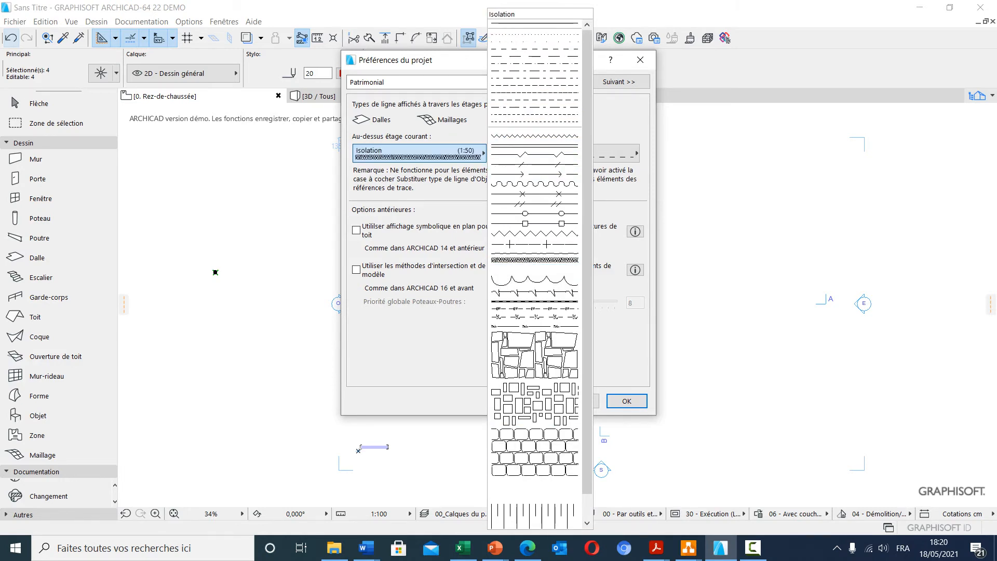
left_click(535, 24)
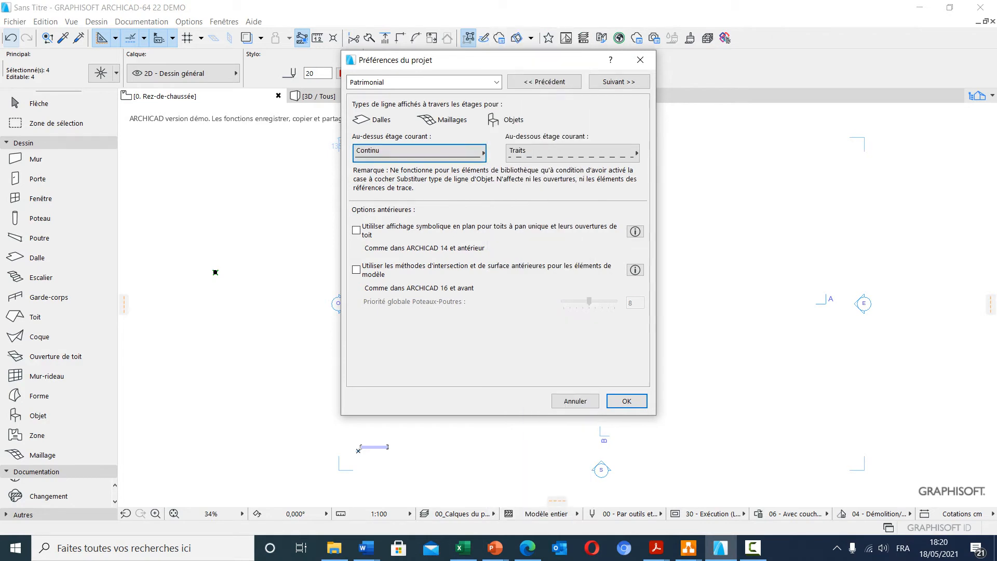
left_click(571, 152)
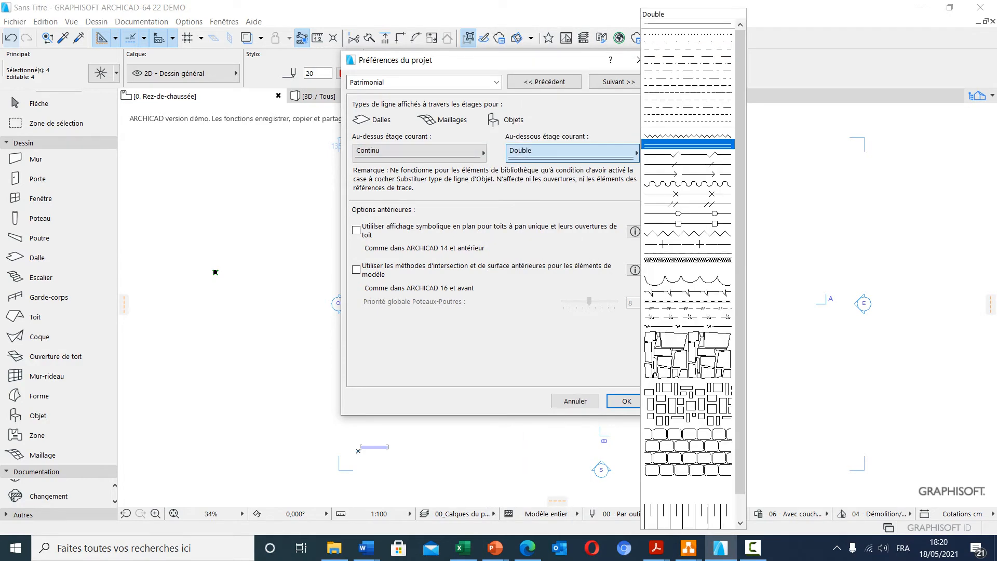
left_click(688, 49)
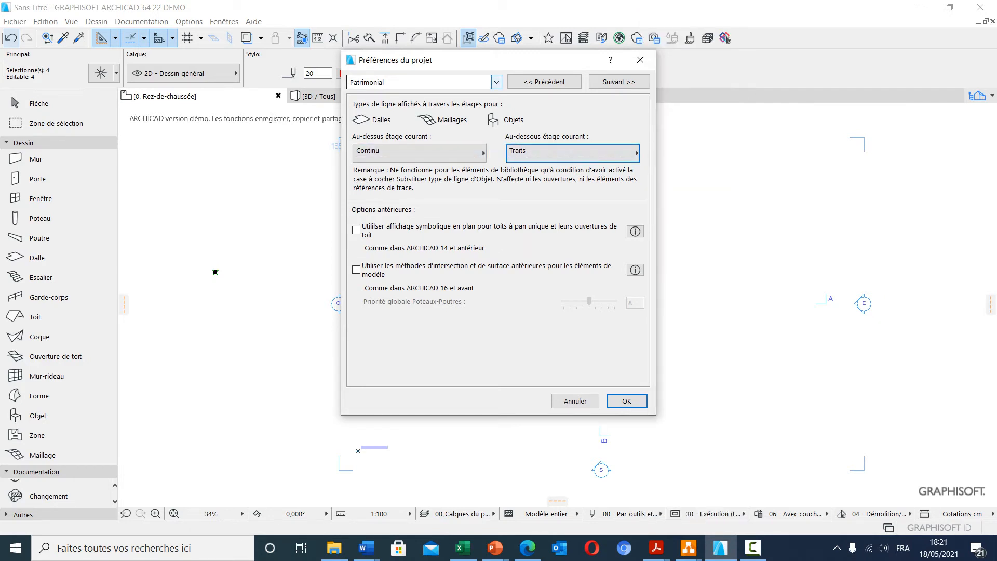
- Review the stair rules and standards for riser height, going and 2*H + G, and accept the project preferences
left_click(496, 82)
left_click(390, 153)
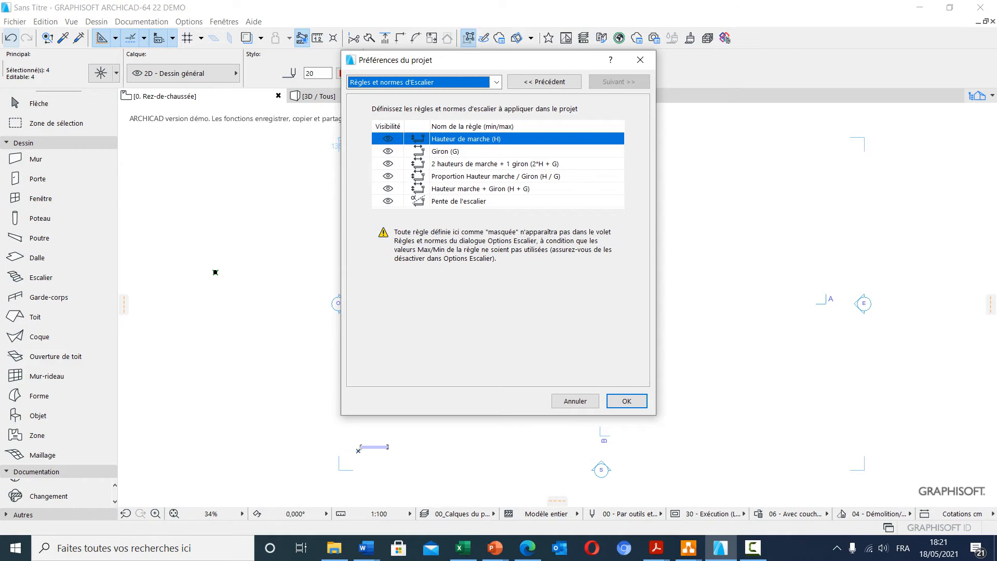
left_click(457, 151)
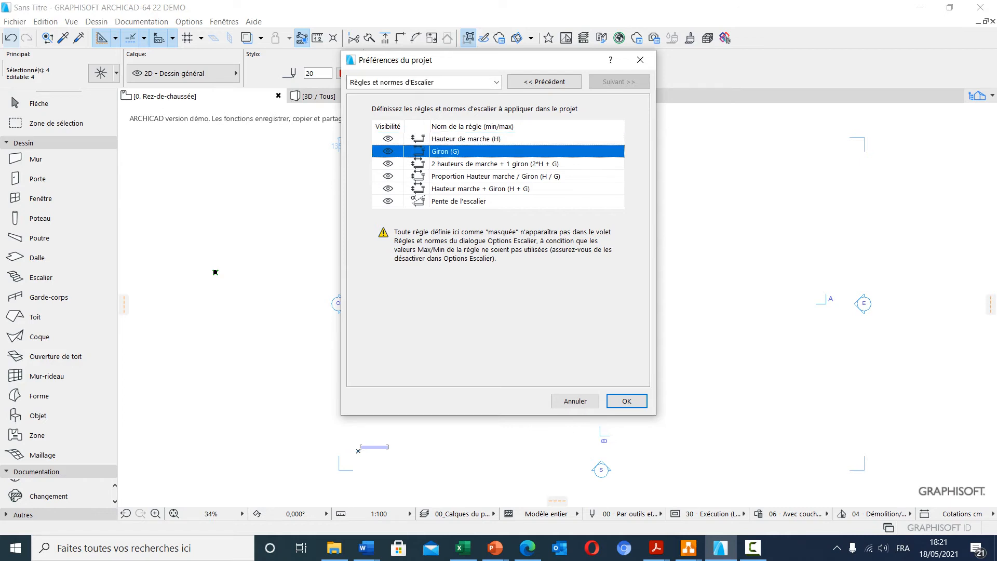
left_click(465, 139)
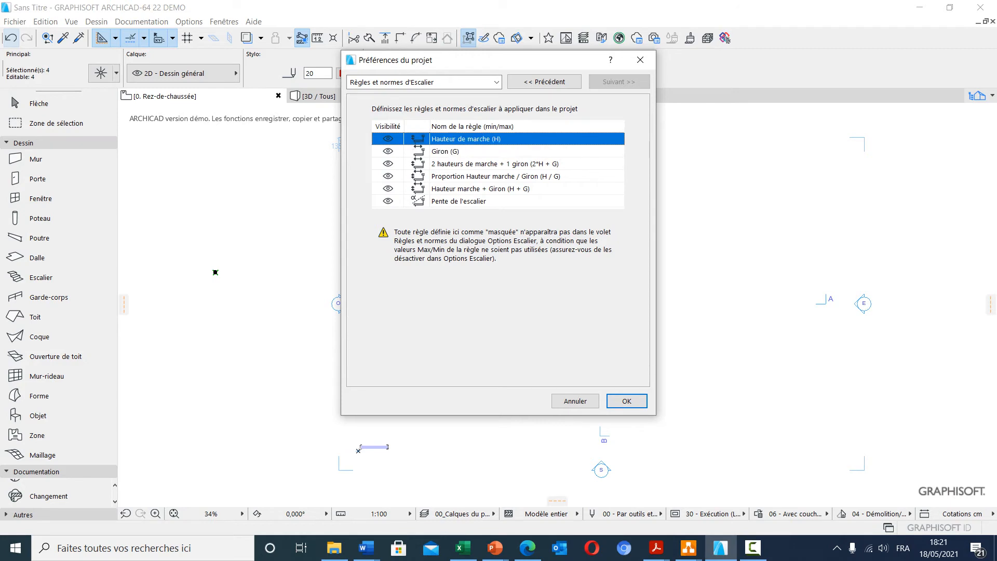
left_click(465, 164)
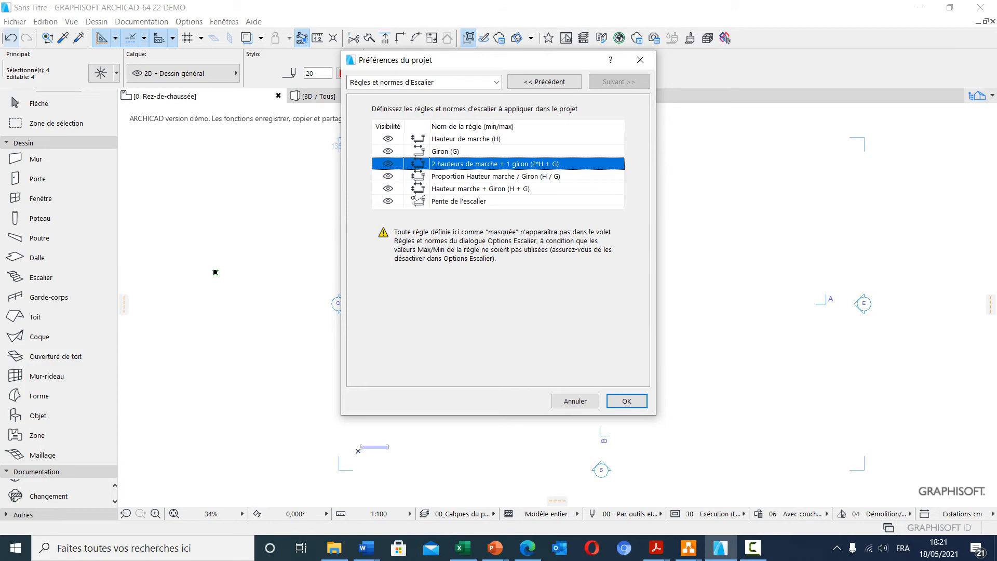
left_click(626, 401)
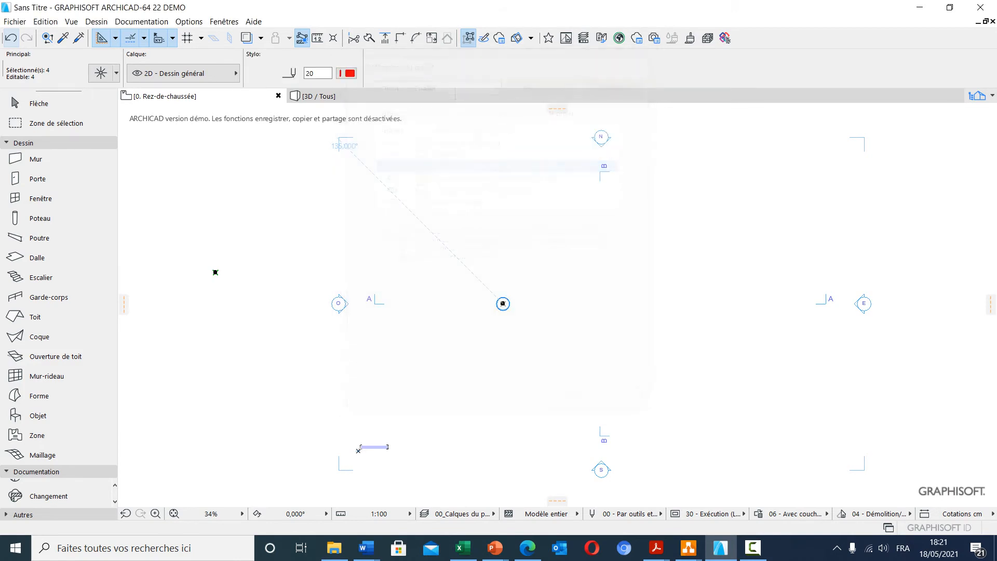
- Open the project location settings, review the coordinates, time zone, altitude and project north, and accept them
left_click(189, 21)
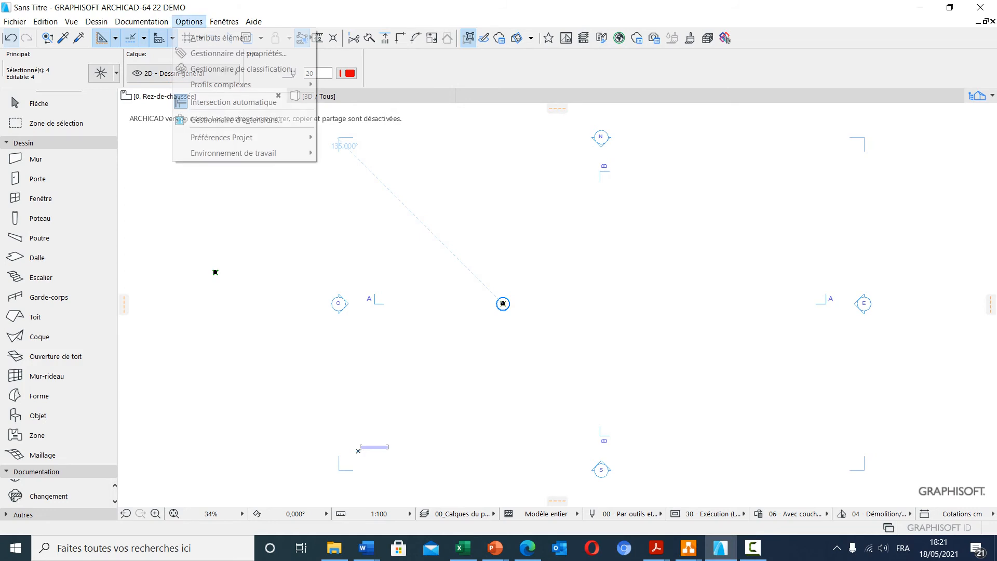
mouse_move(229, 84)
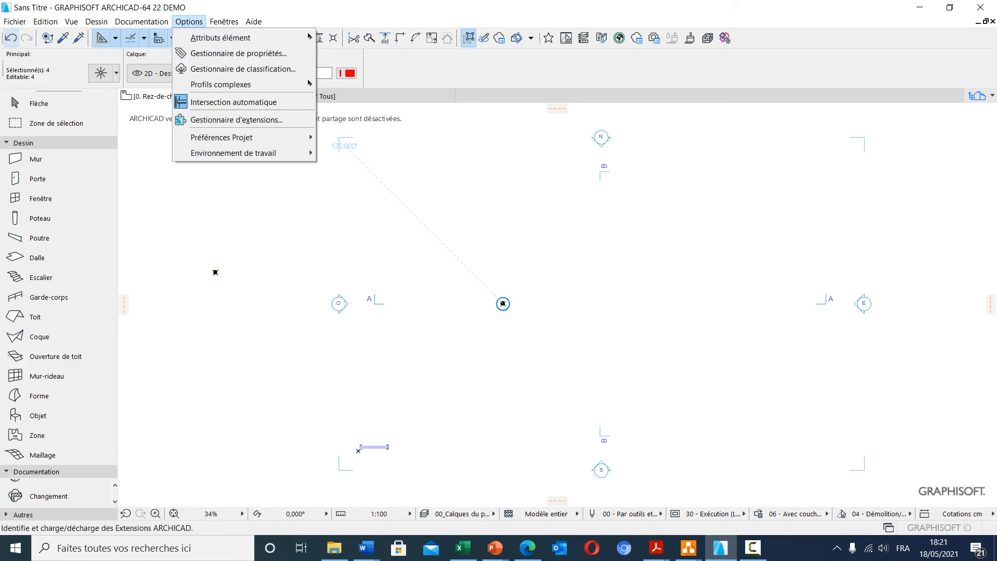
mouse_move(229, 138)
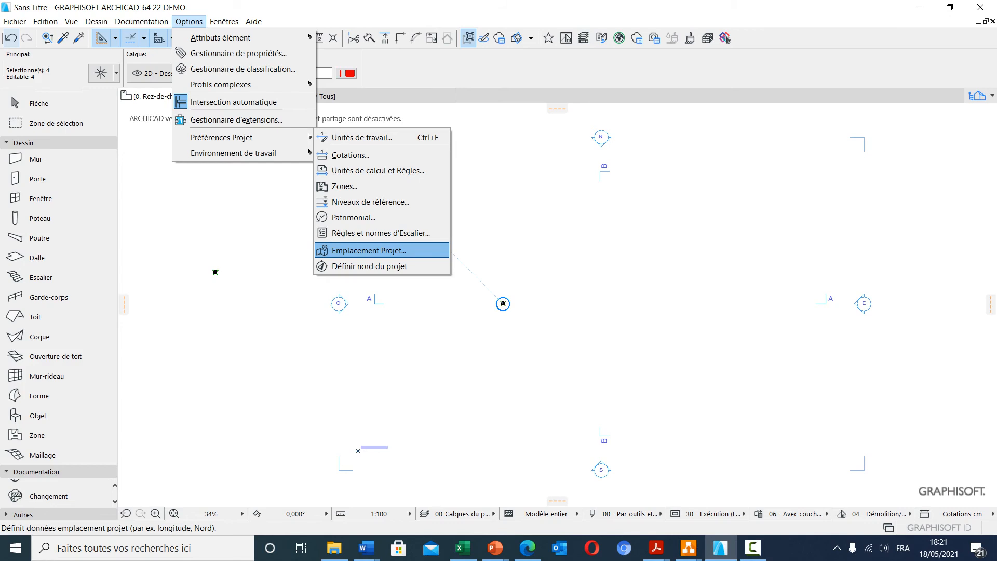
left_click(369, 251)
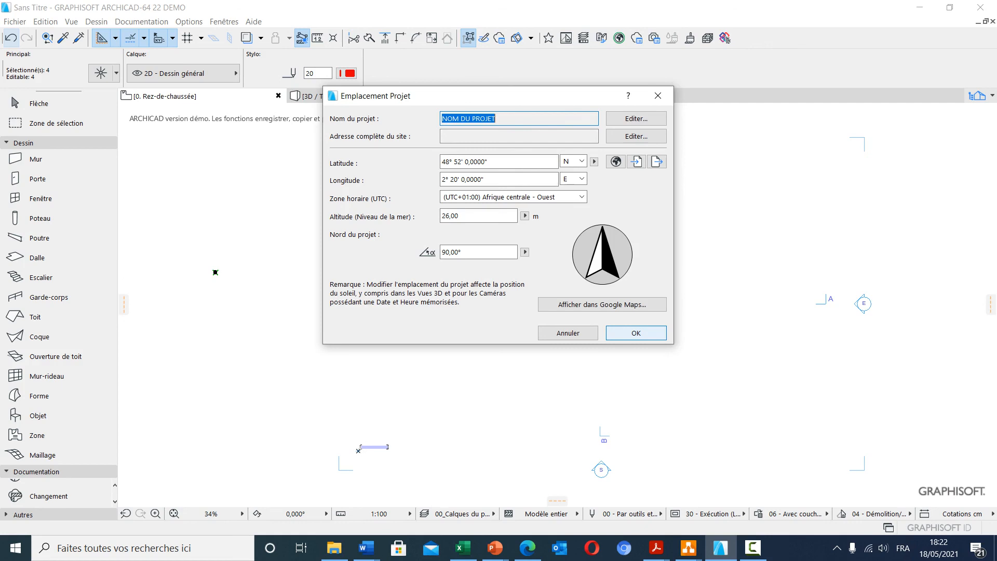
left_click(636, 333)
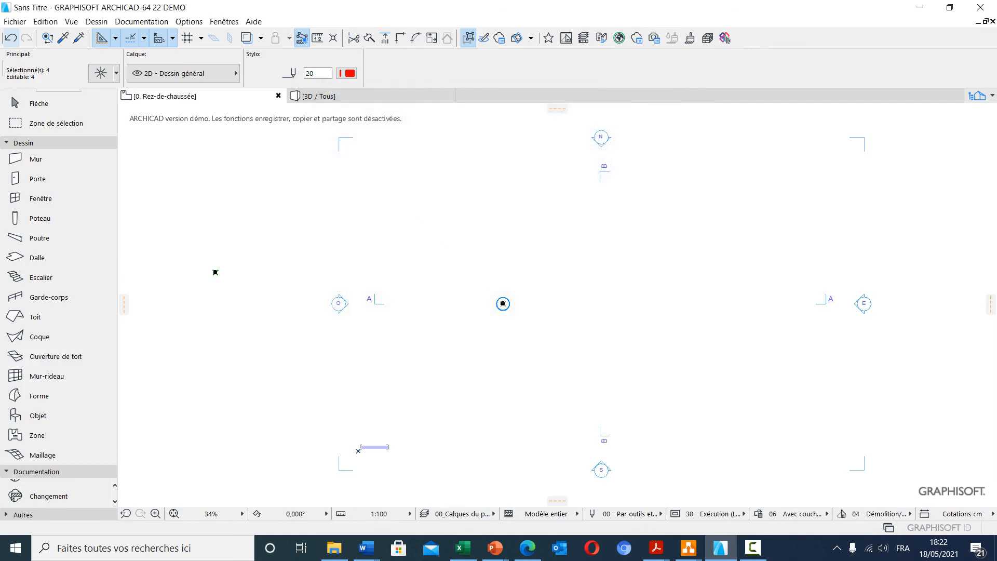